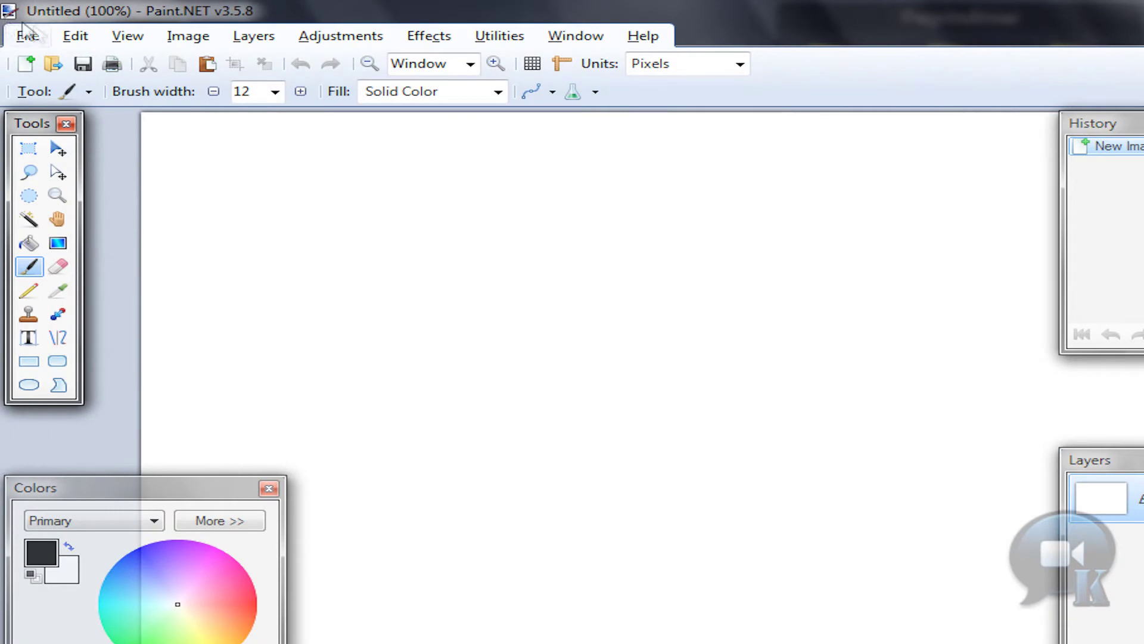
# Load the cat photo from the 104 - Quick photo edit folder via File > Open
pyautogui.click(27, 35)
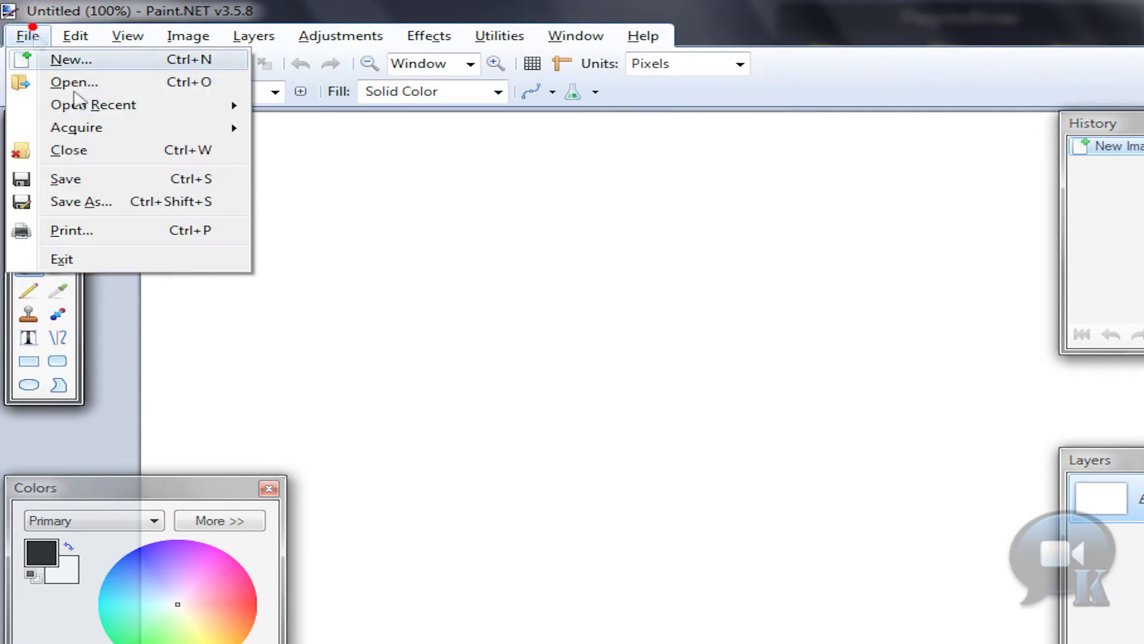
pyautogui.click(70, 79)
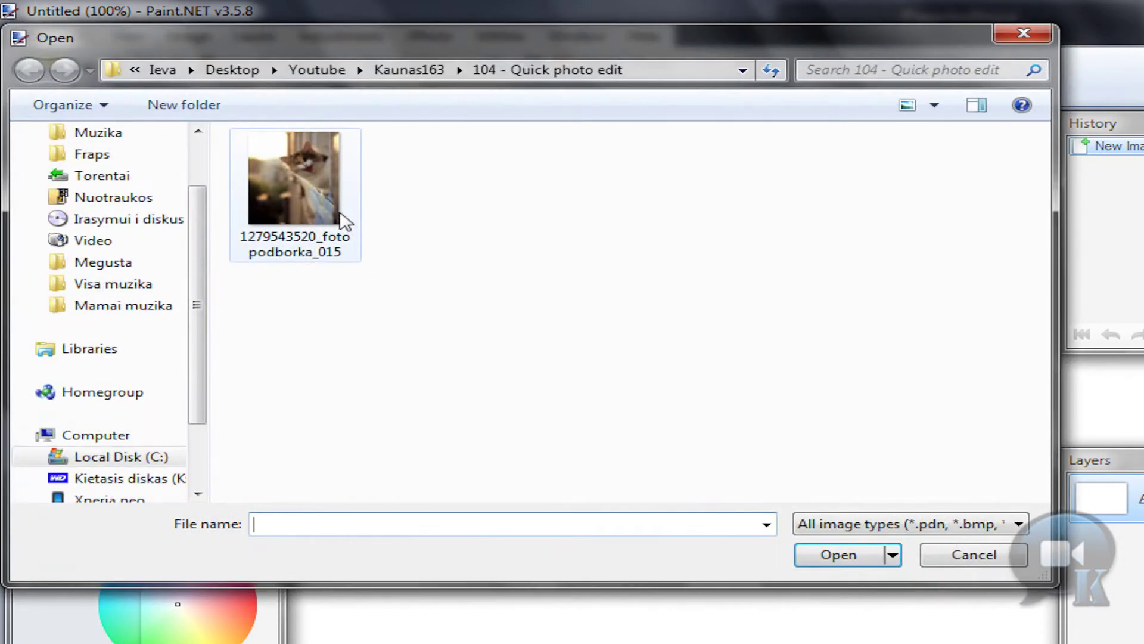
pyautogui.doubleClick(332, 215)
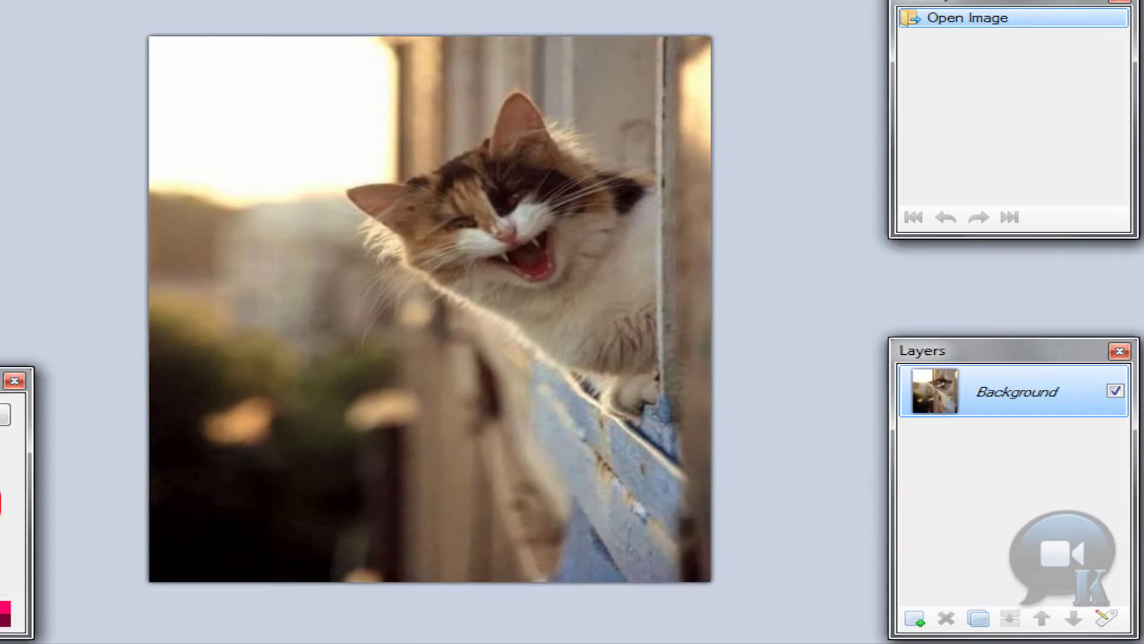
# Duplicate the photo layer and bring up the copy's Layer Properties with the Mode list expanded
pyautogui.click(978, 617)
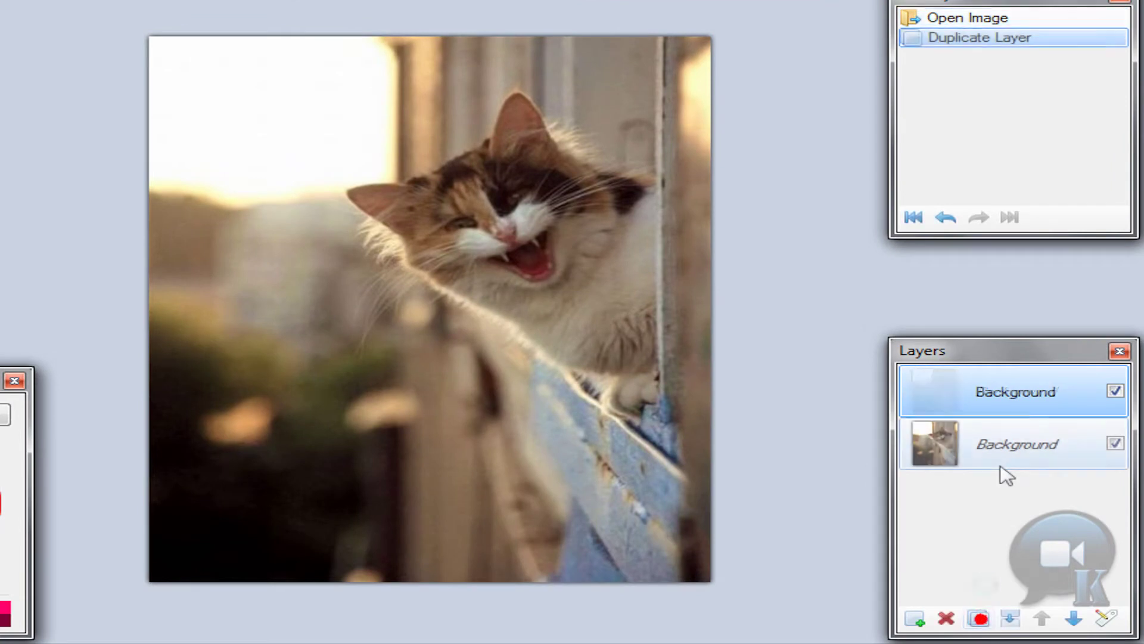
pyautogui.doubleClick(1005, 400)
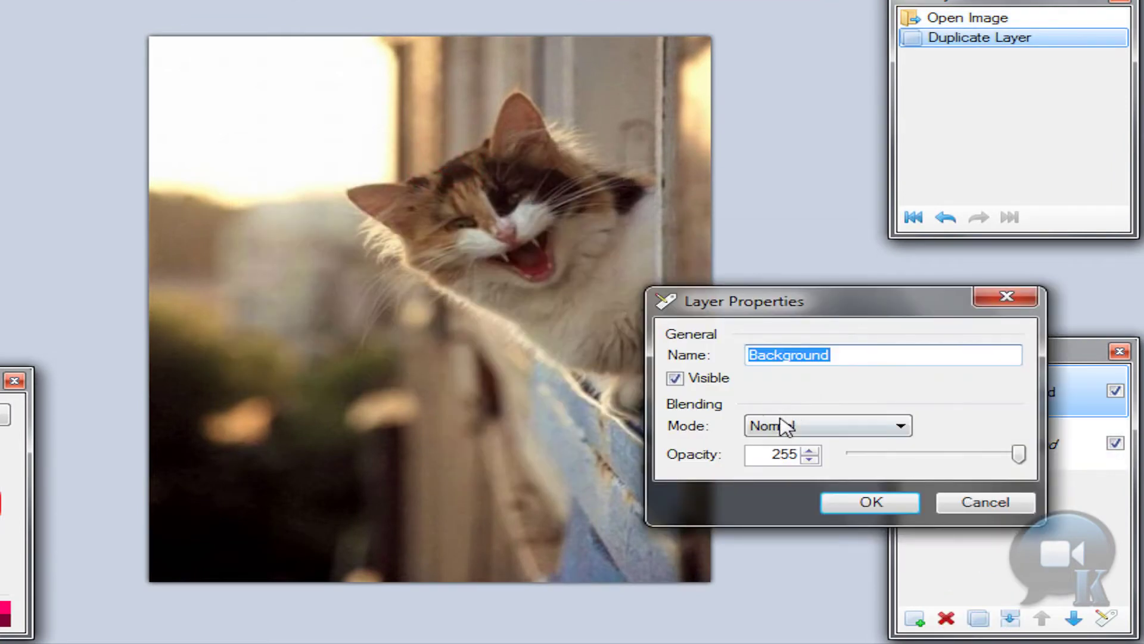
pyautogui.click(782, 427)
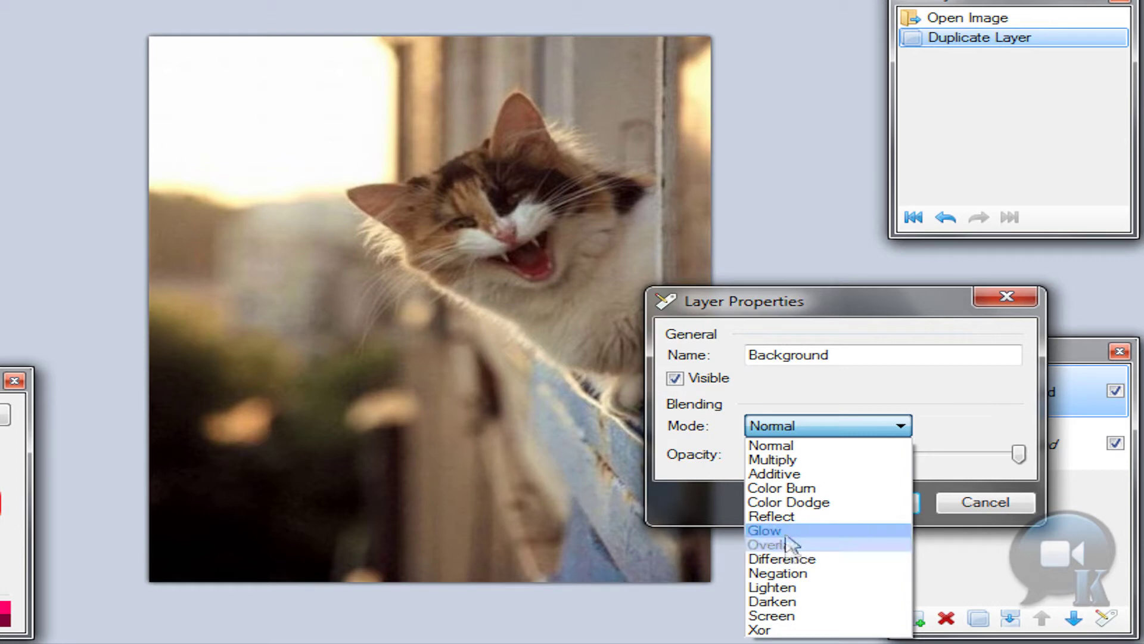
# Try Reflect, then settle on Glow blending for the duplicated layer
pyautogui.click(783, 518)
pyautogui.click(778, 427)
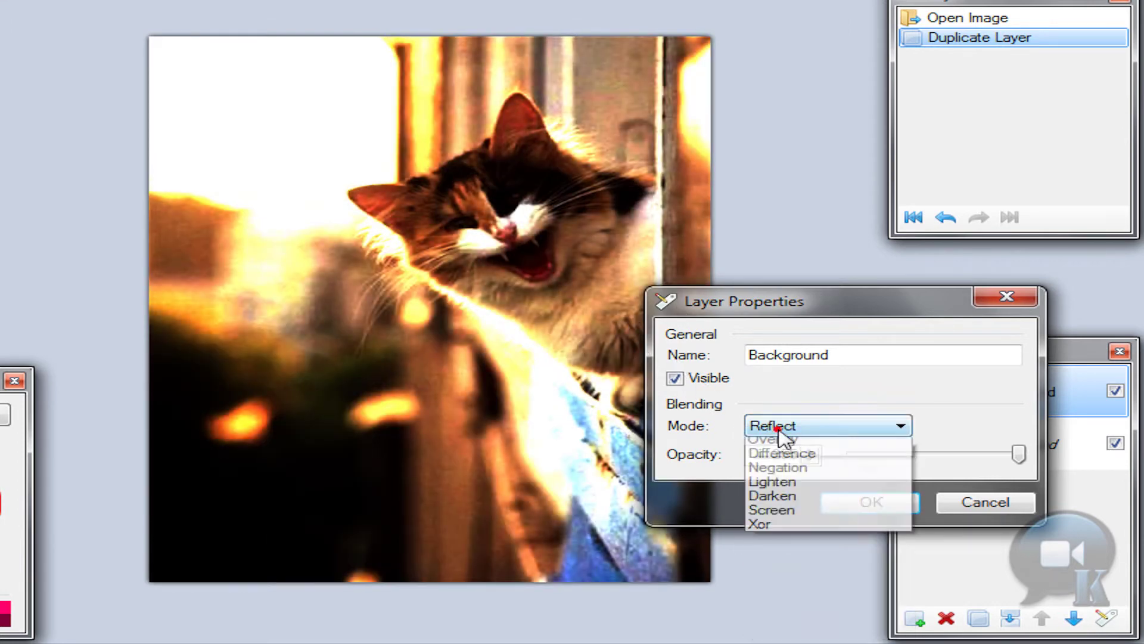
pyautogui.click(783, 527)
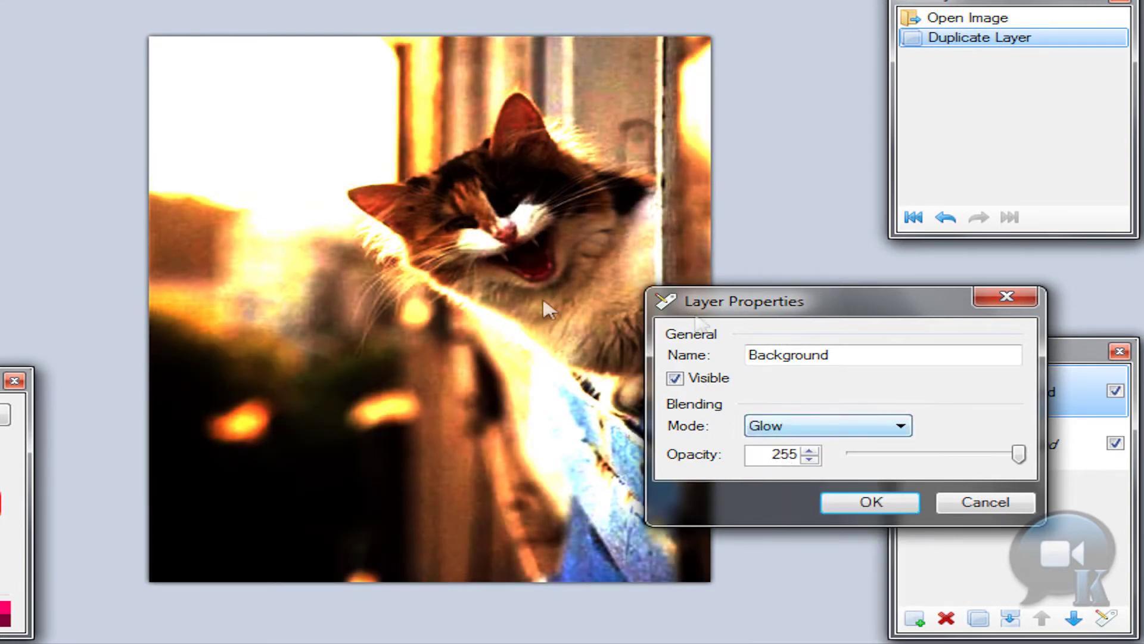
pyautogui.click(801, 426)
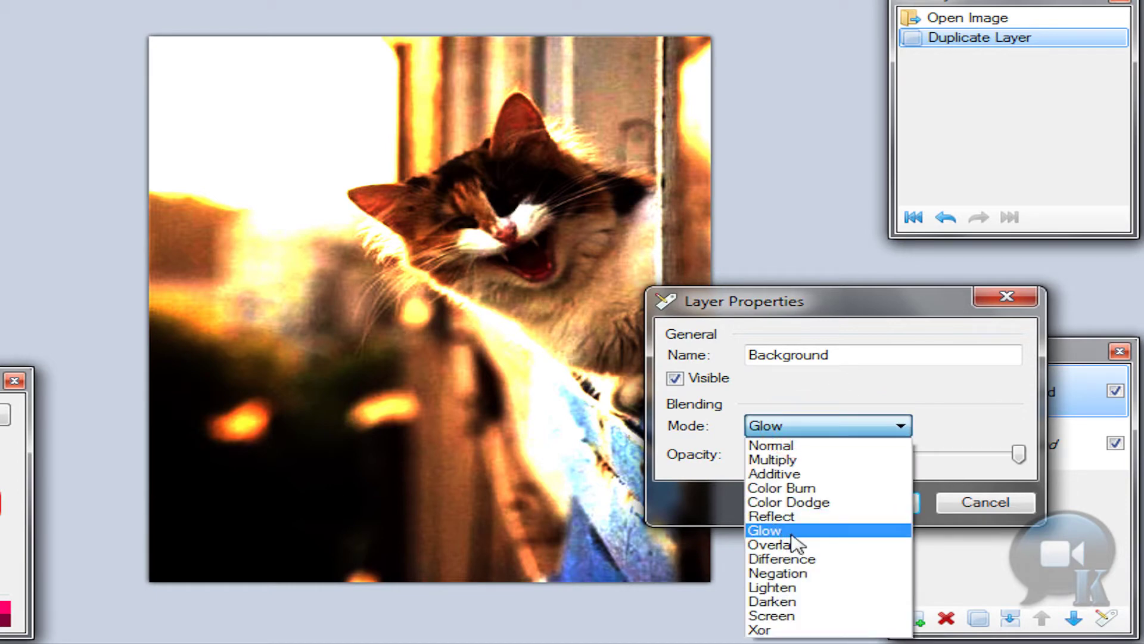
pyautogui.click(860, 309)
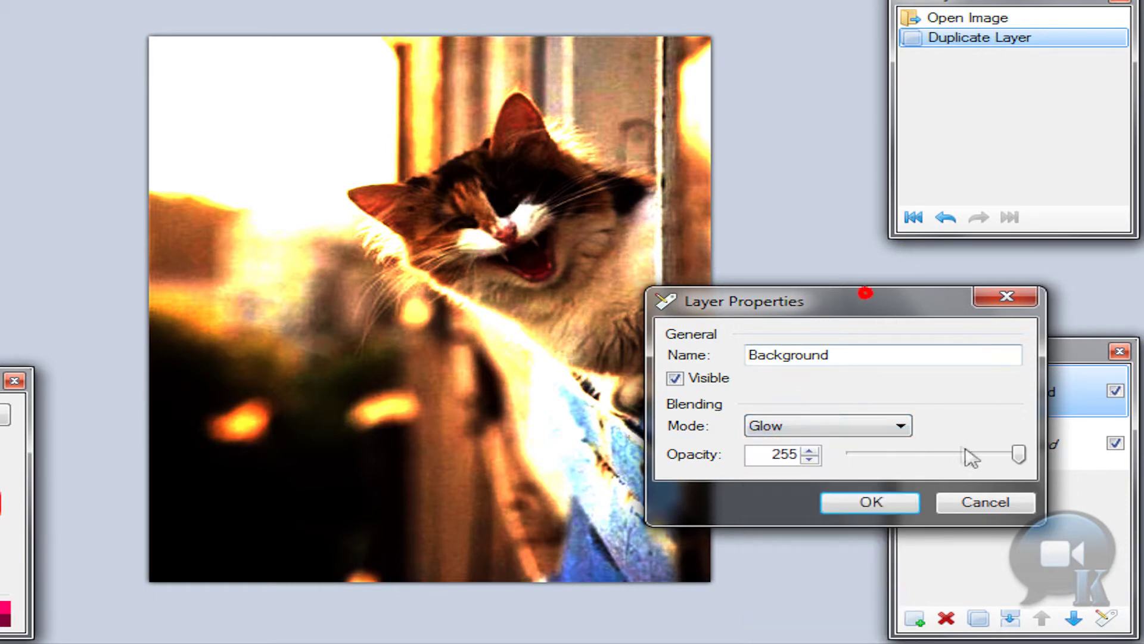
# Lower the copy's opacity to about half (≈126), then switch its blend mode to Overlay
pyautogui.moveTo(1019, 455); pyautogui.dragTo(692, 460)
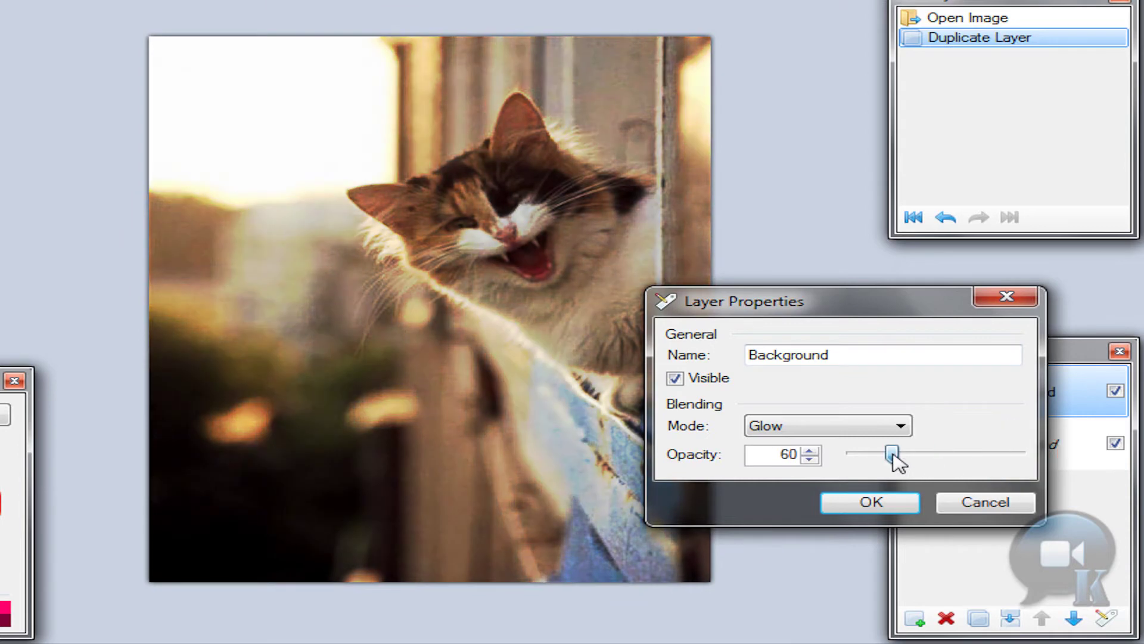
pyautogui.moveTo(693, 460)
pyautogui.mouseDown()
pyautogui.moveTo(1106, 460)
pyautogui.moveTo(858, 455)
pyautogui.moveTo(939, 459)
pyautogui.mouseUp()
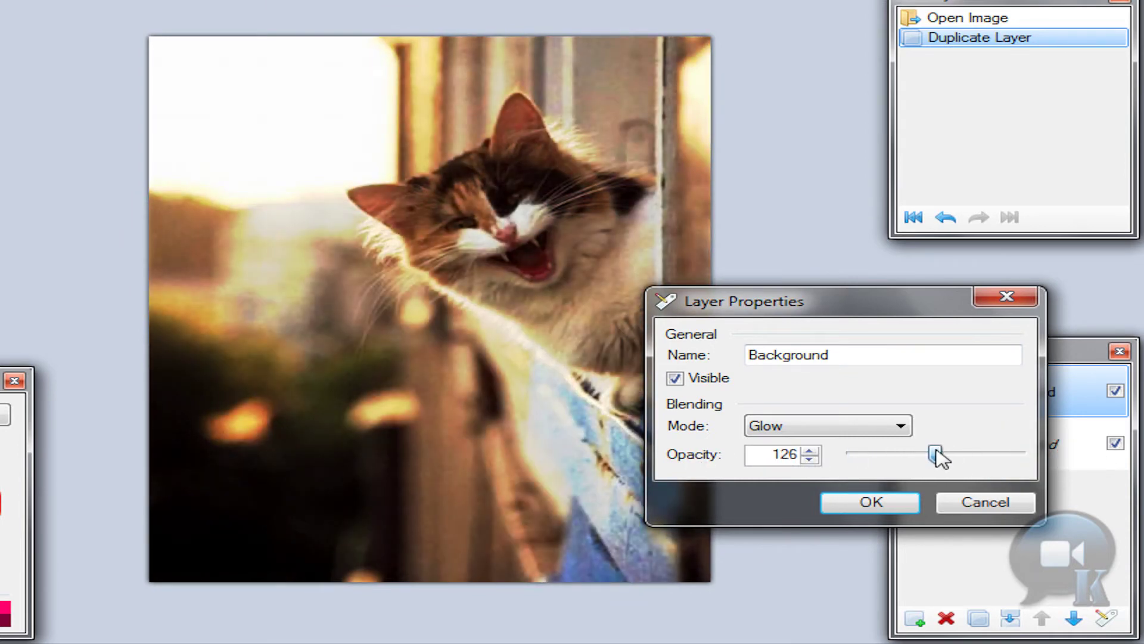
pyautogui.click(850, 435)
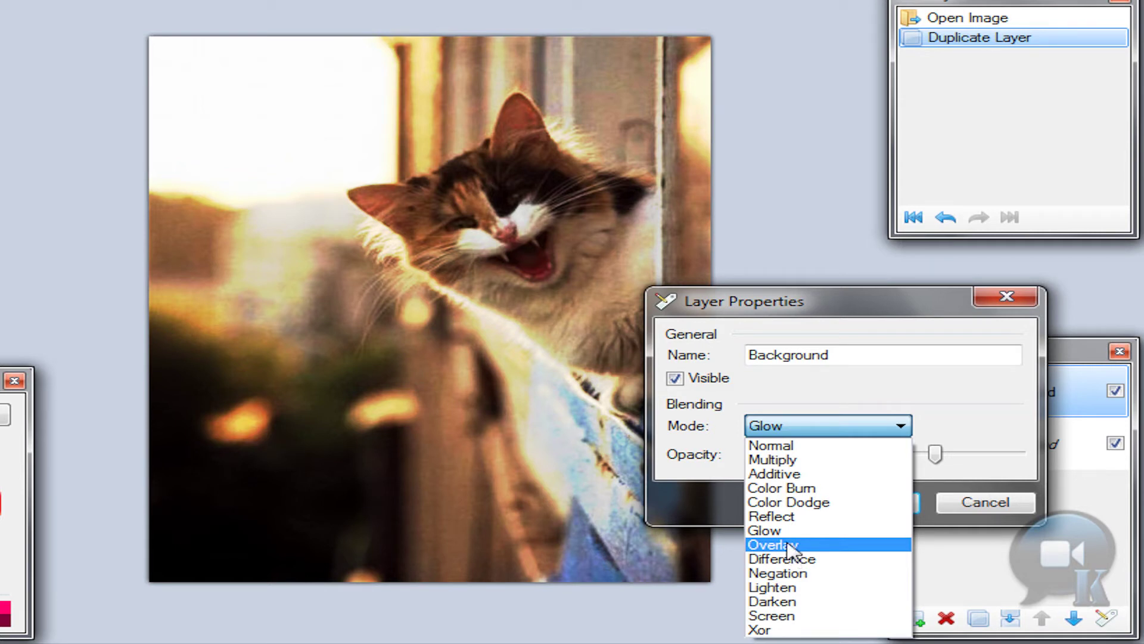
pyautogui.click(791, 544)
# Raise the Overlay layer's opacity to about 189, confirm, and merge it down into the background
pyautogui.moveTo(935, 454)
pyautogui.mouseDown()
pyautogui.moveTo(1076, 457)
pyautogui.moveTo(720, 438)
pyautogui.moveTo(974, 454)
pyautogui.mouseUp()
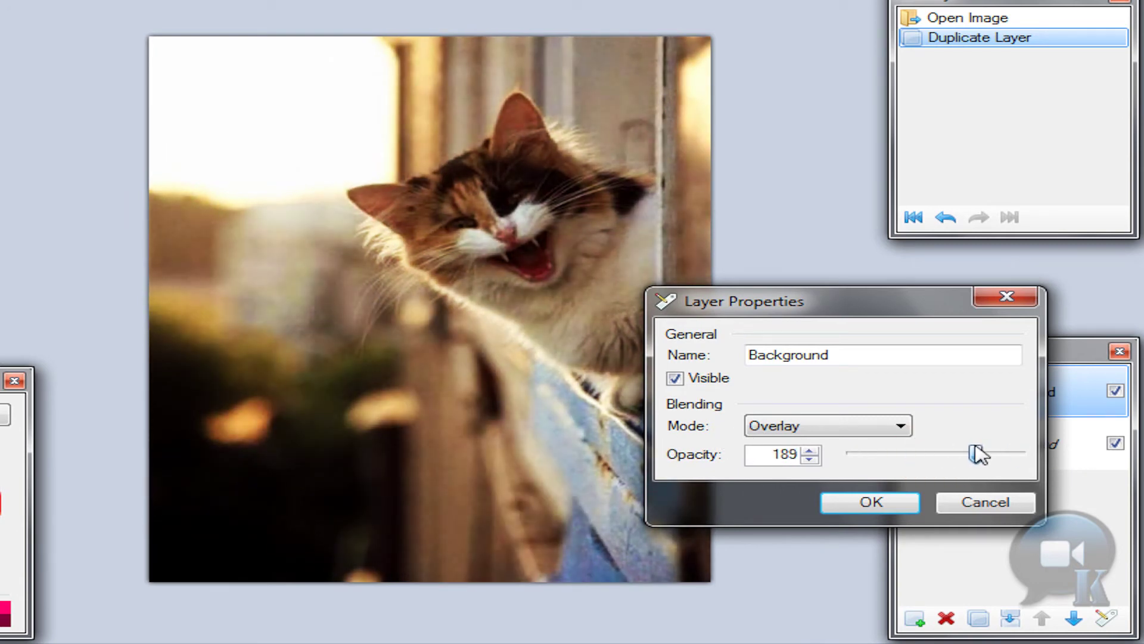
pyautogui.click(869, 506)
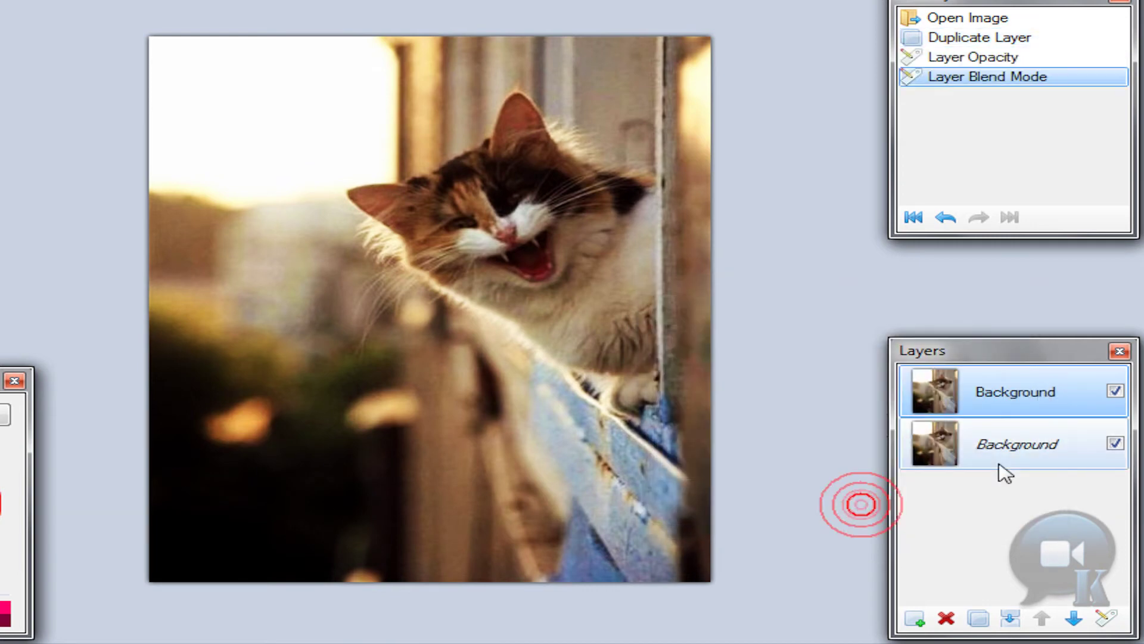
pyautogui.click(1010, 616)
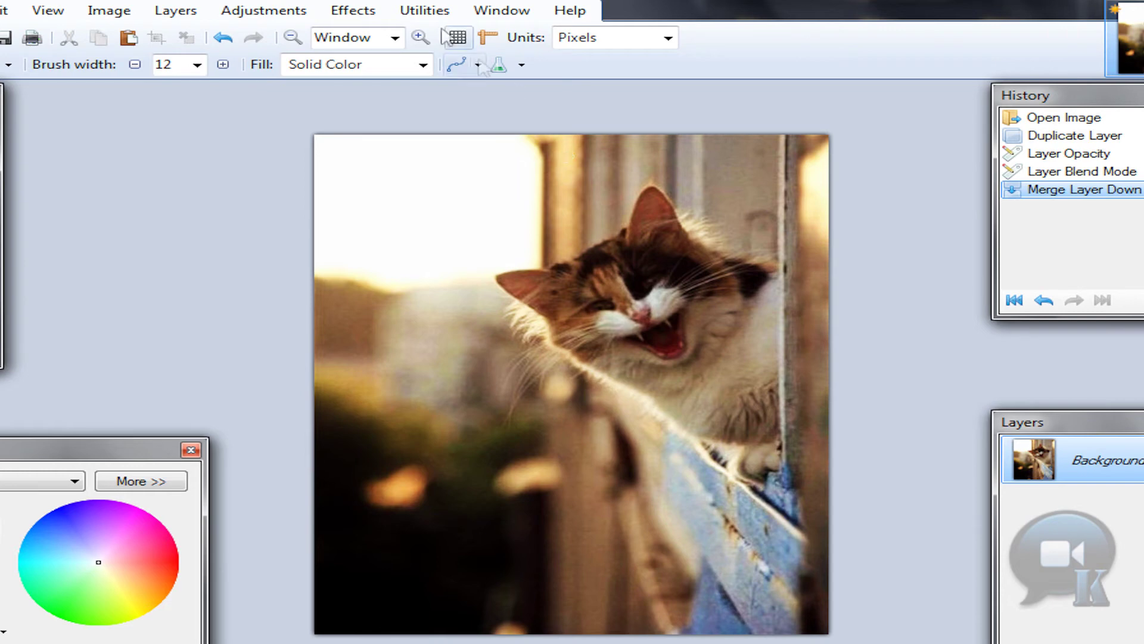
pyautogui.click(370, 11)
pyautogui.moveTo(385, 231)
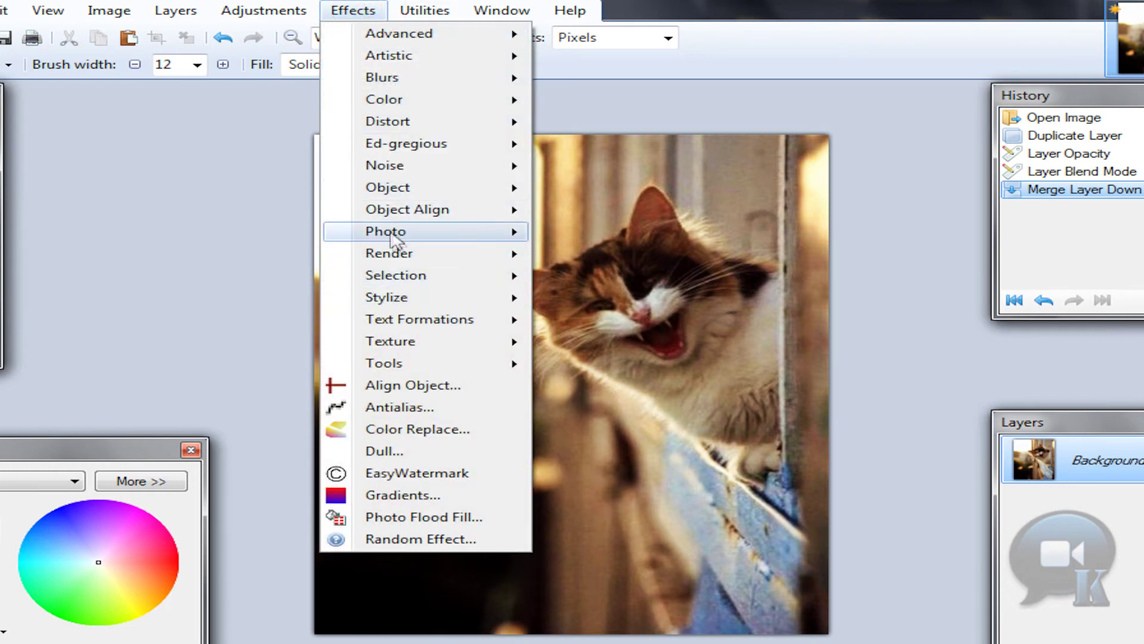
# Apply a Vignette effect with the radius reduced to 0.90 to darken the photo's edges
pyautogui.click(601, 480)
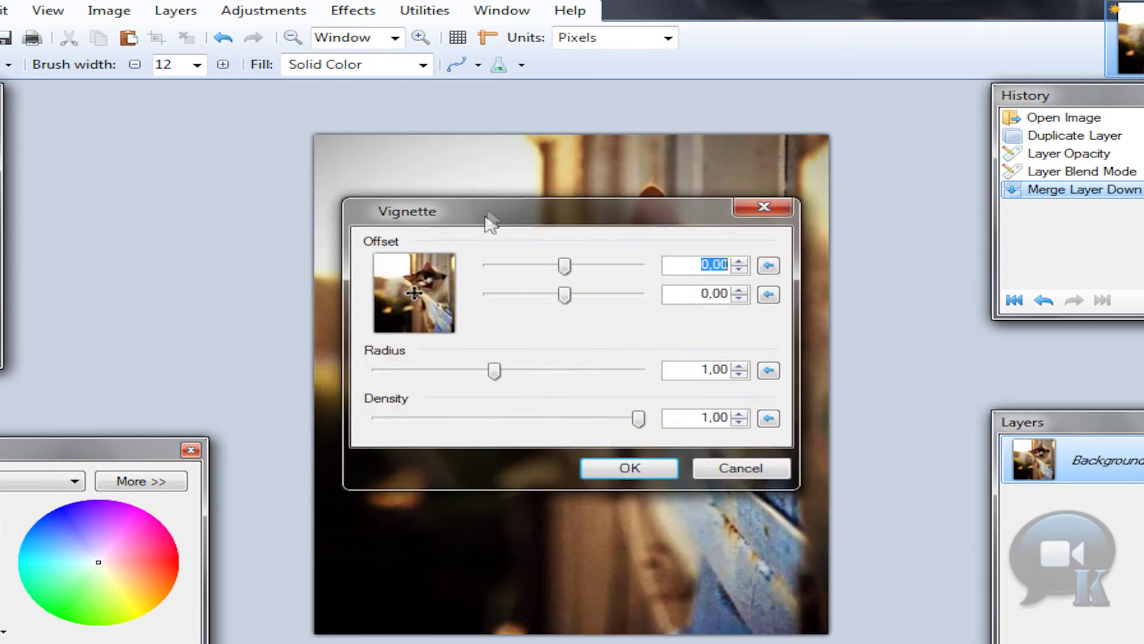
pyautogui.moveTo(481, 217); pyautogui.dragTo(728, 263)
pyautogui.moveTo(740, 424); pyautogui.dragTo(731, 423)
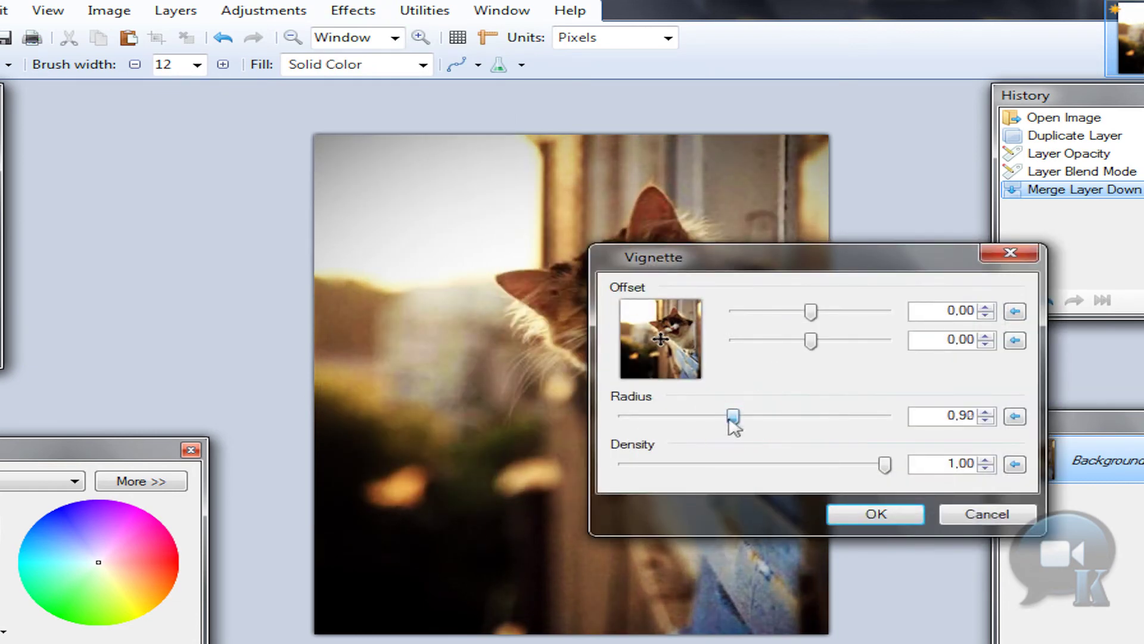
pyautogui.click(871, 513)
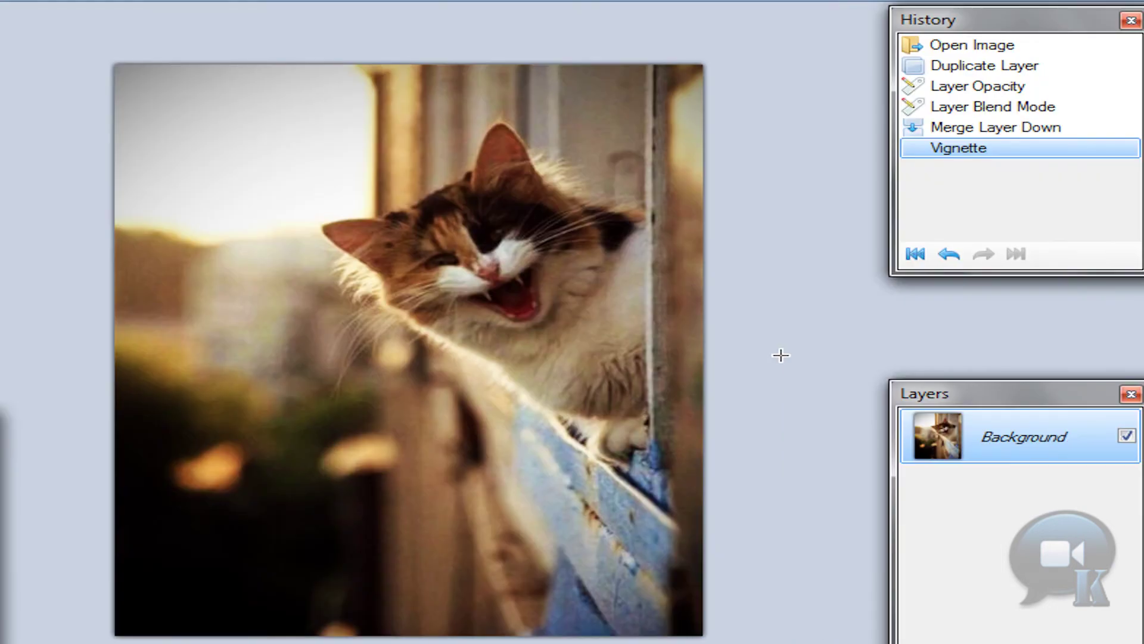
pyautogui.click(983, 45)
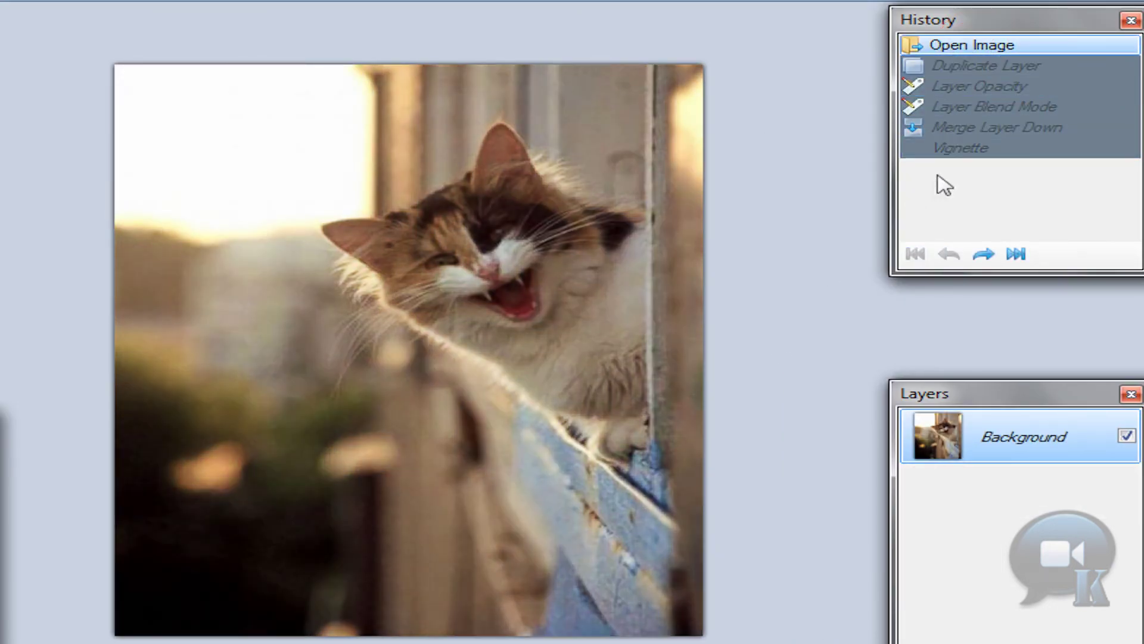
pyautogui.click(954, 150)
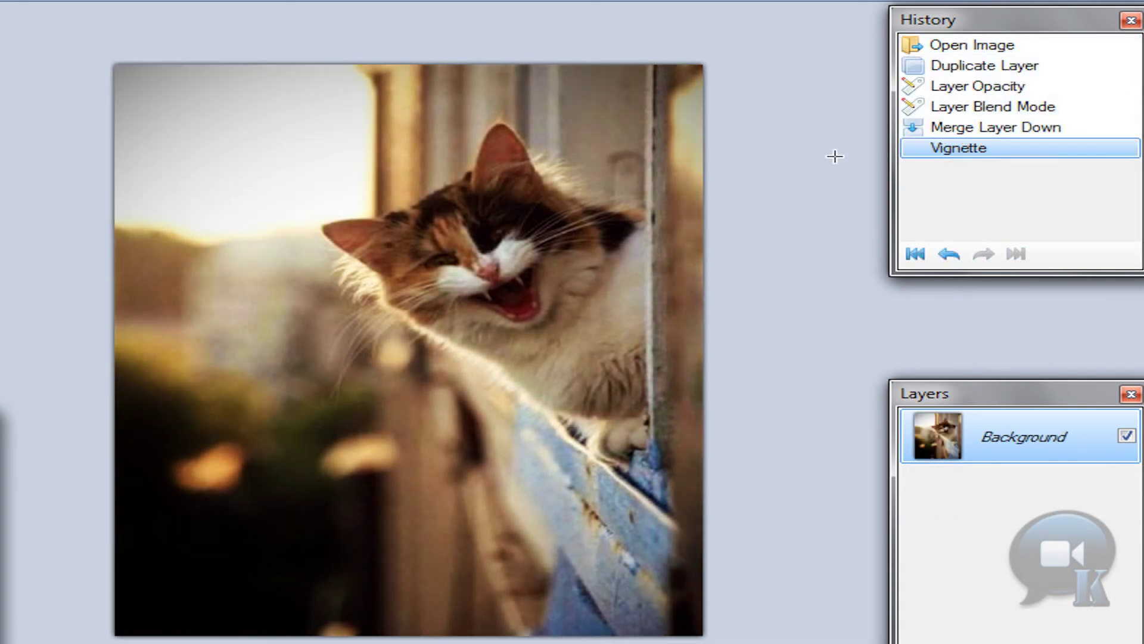
pyautogui.click(941, 46)
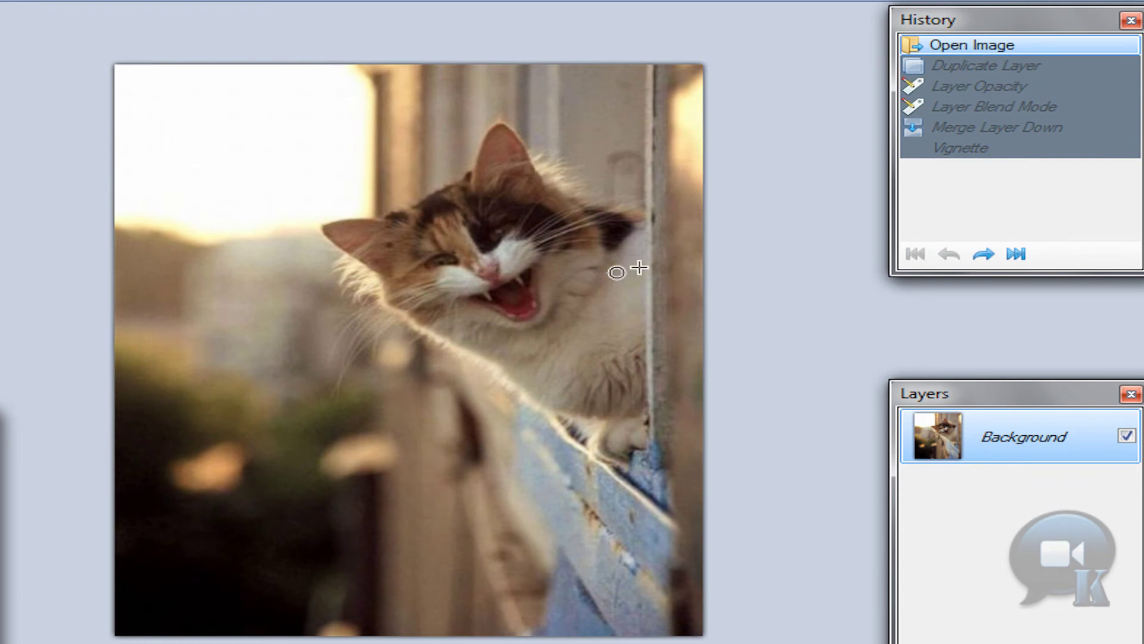
pyautogui.click(953, 150)
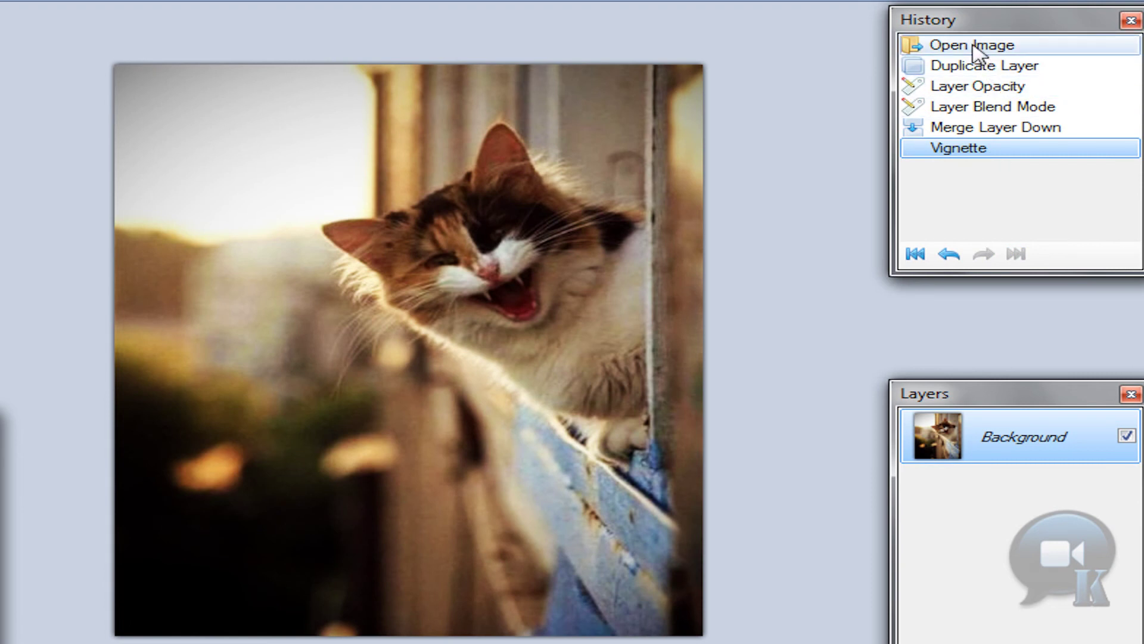
pyautogui.click(975, 53)
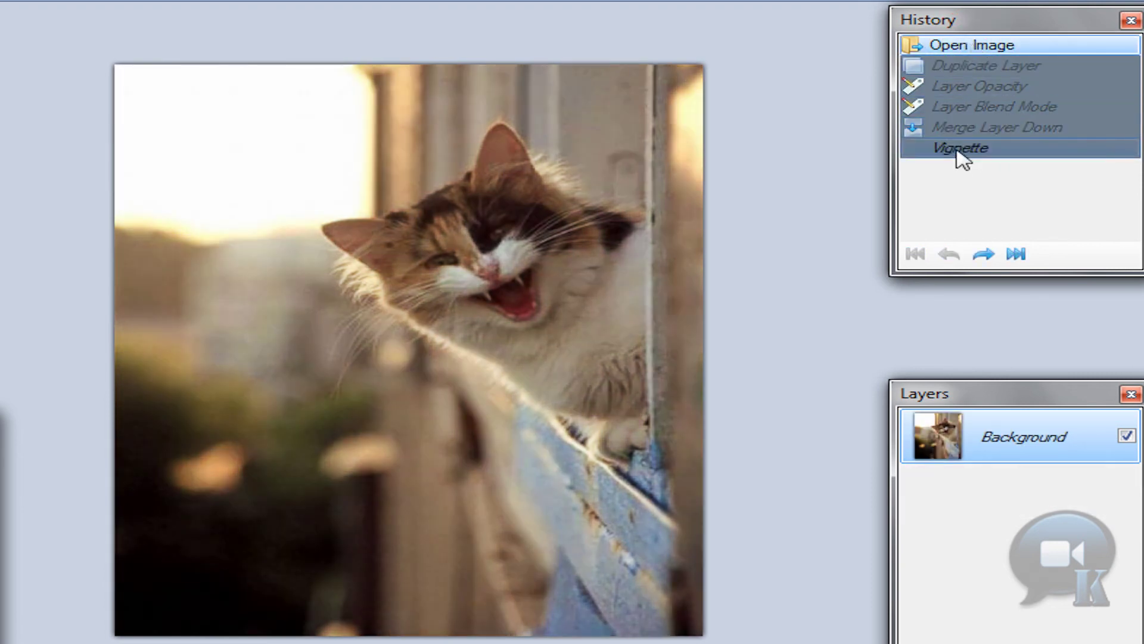
pyautogui.click(946, 149)
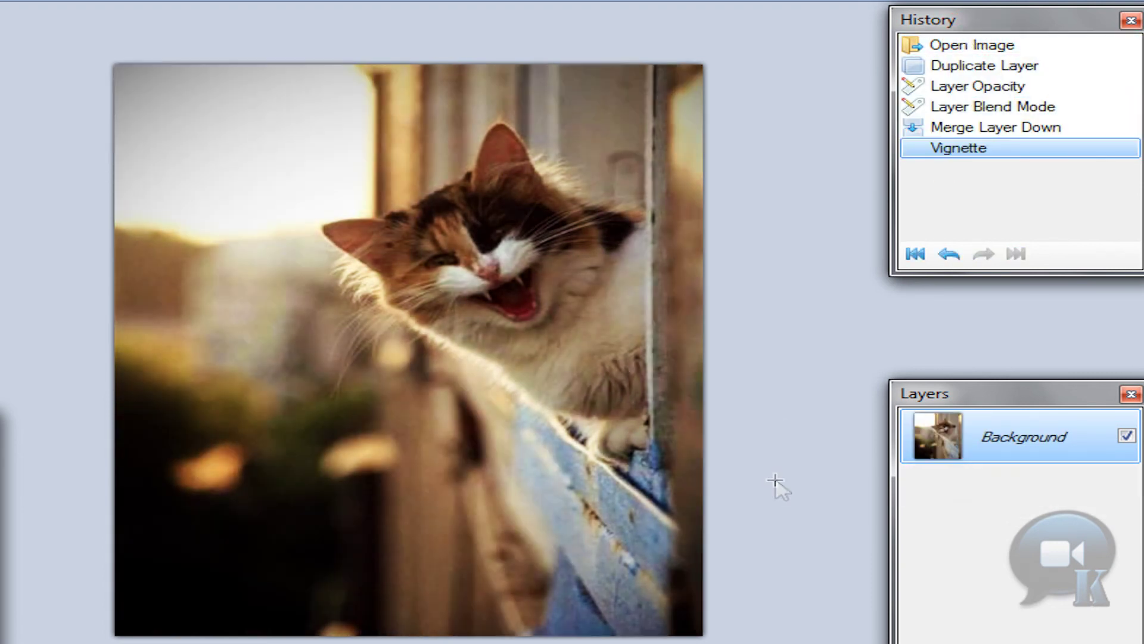